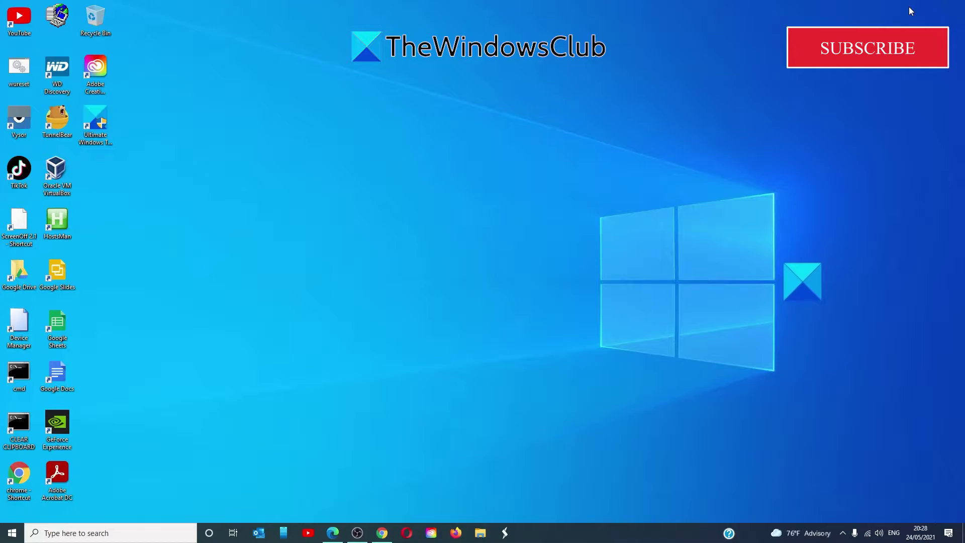
# In Device Manager, uninstall the VirtualBox Host-Only Ethernet Adapter under Network adapters
pyautogui.rightClick(17, 537)
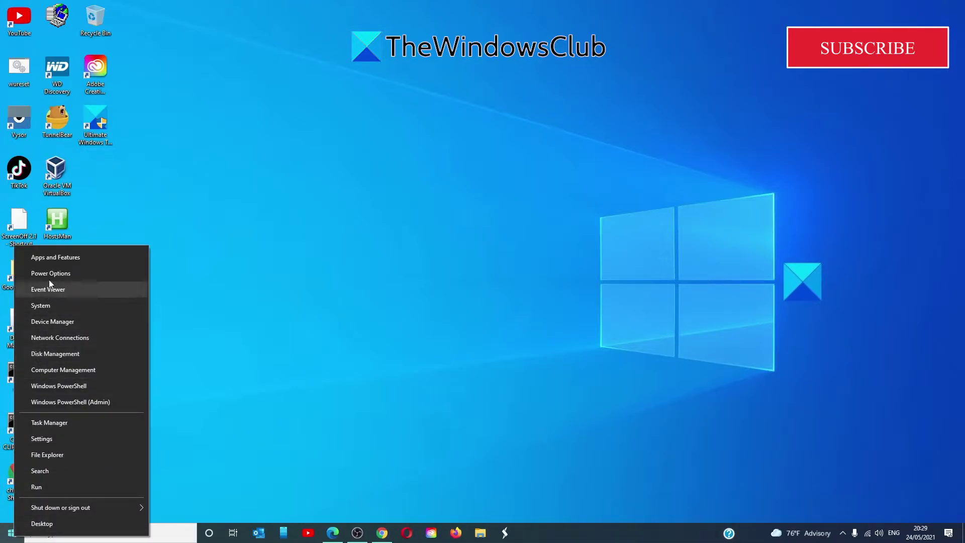
pyautogui.click(43, 324)
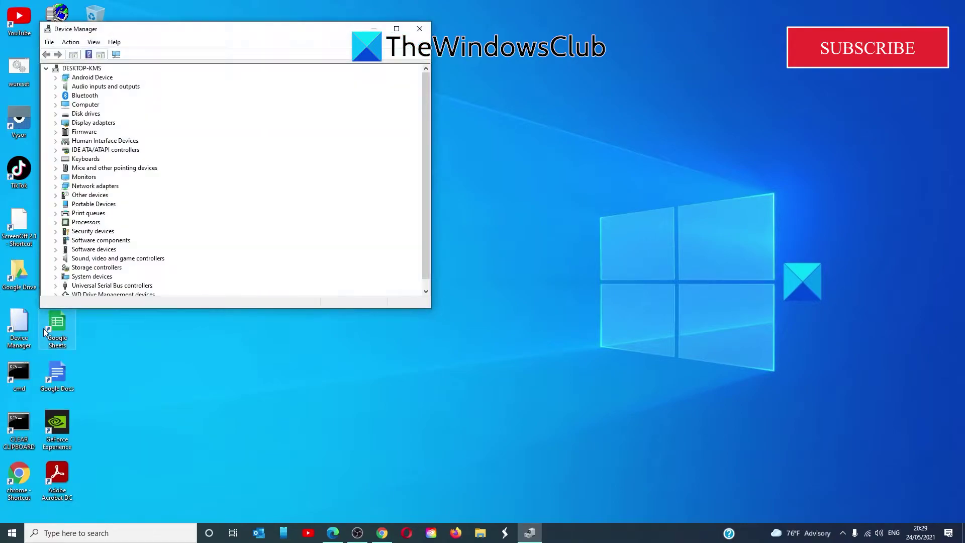
pyautogui.click(56, 186)
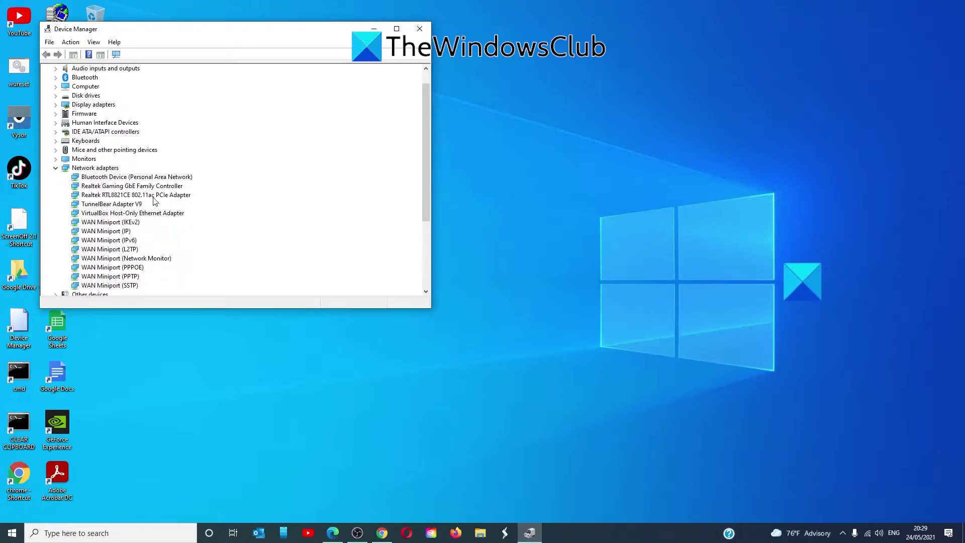
pyautogui.scroll(-1, 149, 191)
pyautogui.rightClick(129, 186)
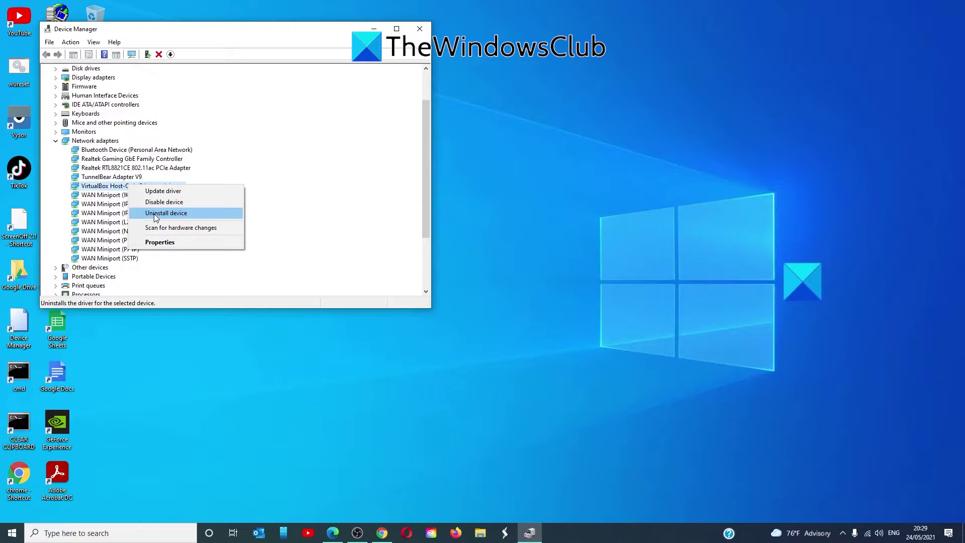
pyautogui.click(420, 31)
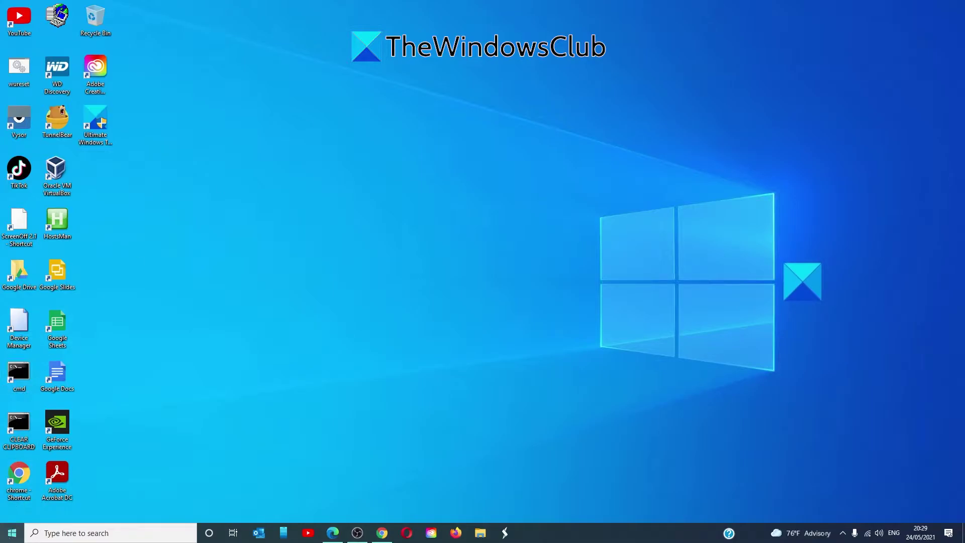
# Reopen Device Manager and run Action > Scan for hardware changes to reinstall the adapter
pyautogui.click(12, 533)
pyautogui.click(241, 424)
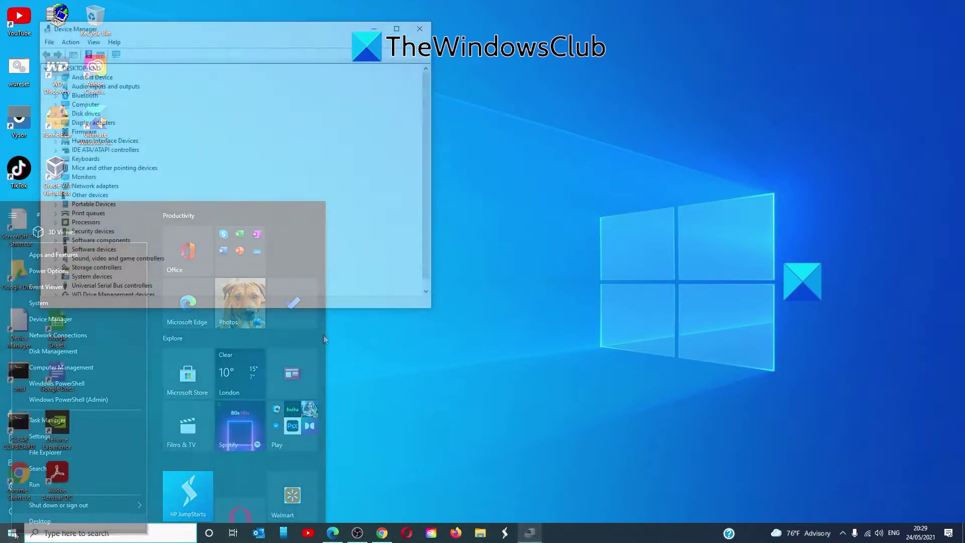
pyautogui.click(71, 43)
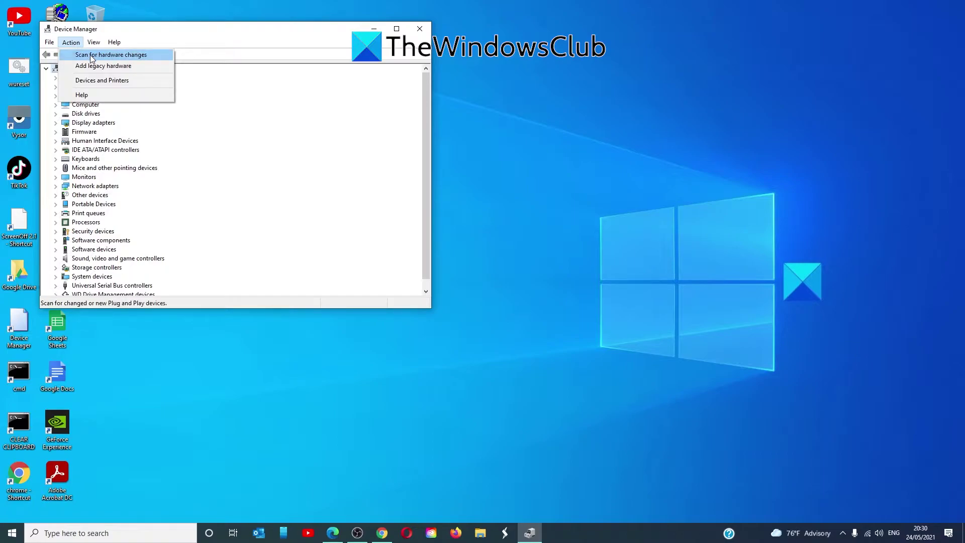
pyautogui.click(89, 55)
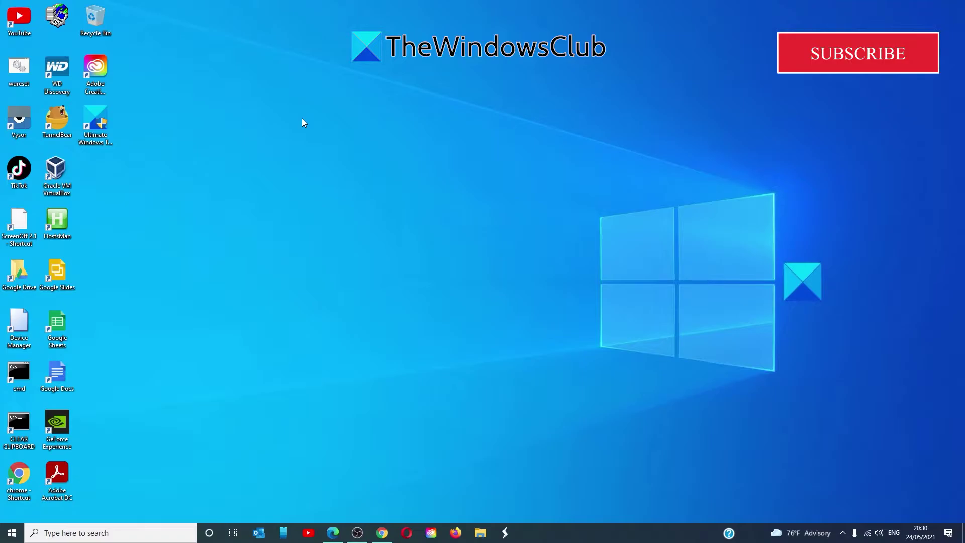
# Search 'control panel' and go via Network and Sharing Center to the Network Connections list
pyautogui.click(141, 532)
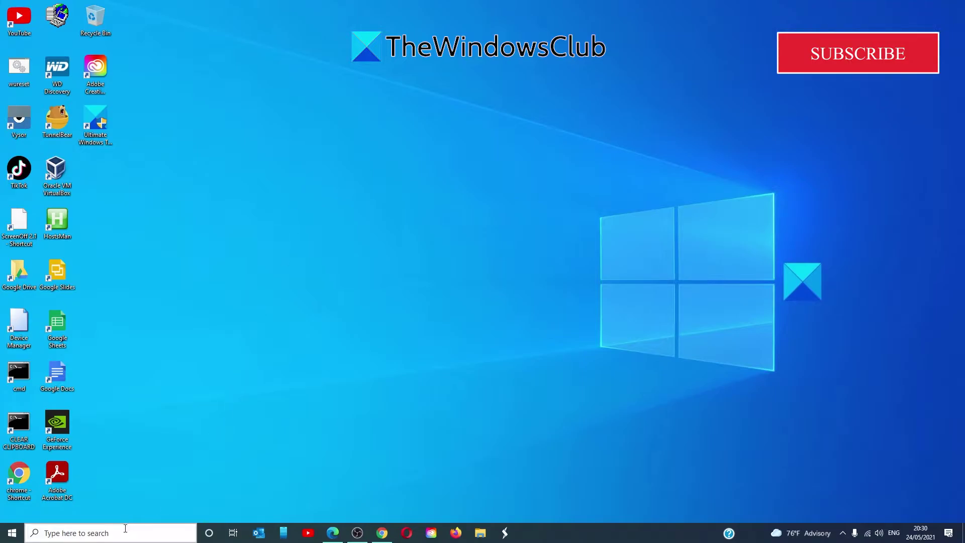
pyautogui.write('control panel')
pyautogui.press('Return')
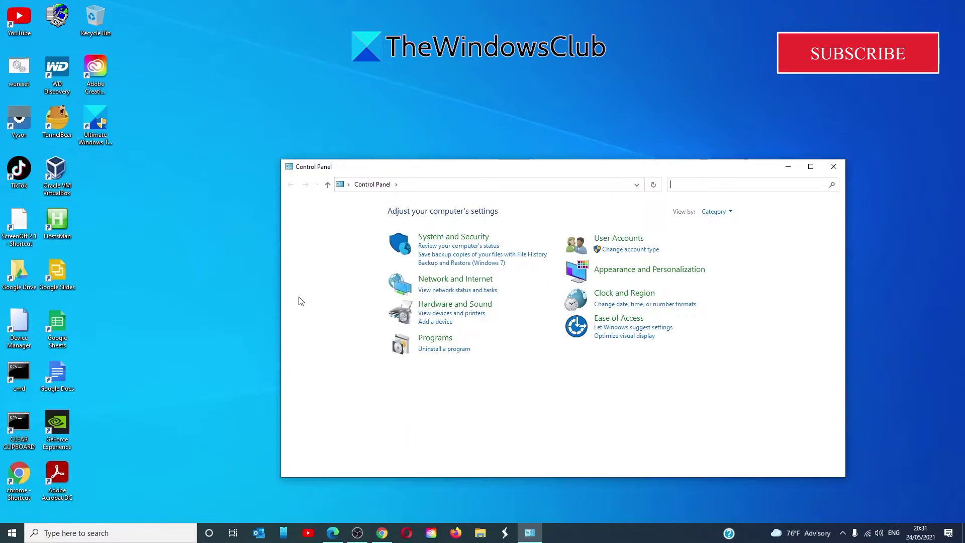
pyautogui.click(464, 280)
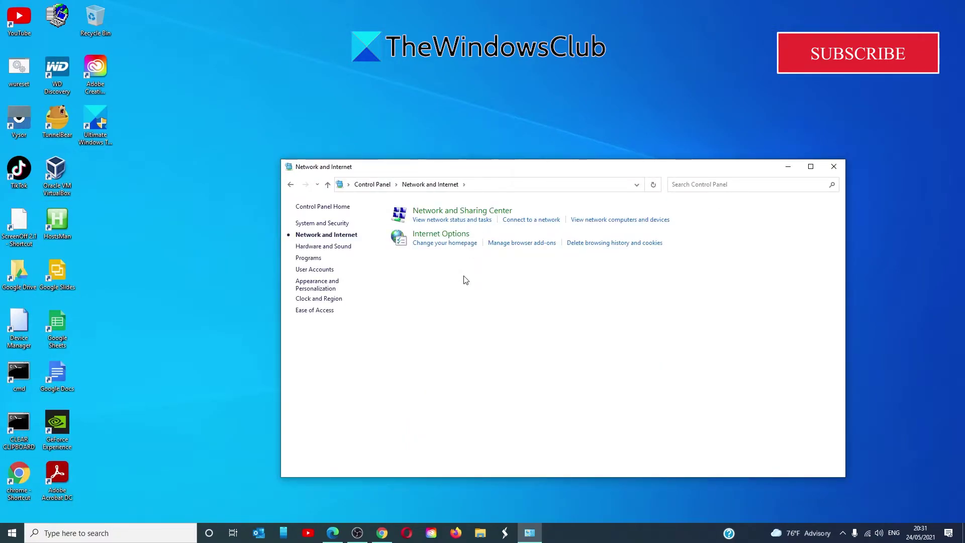
pyautogui.click(457, 211)
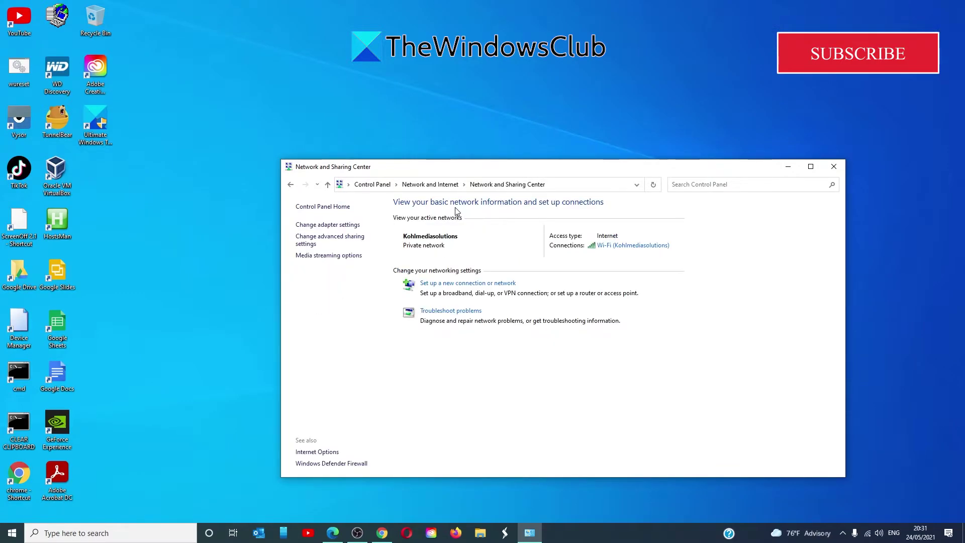
pyautogui.click(347, 225)
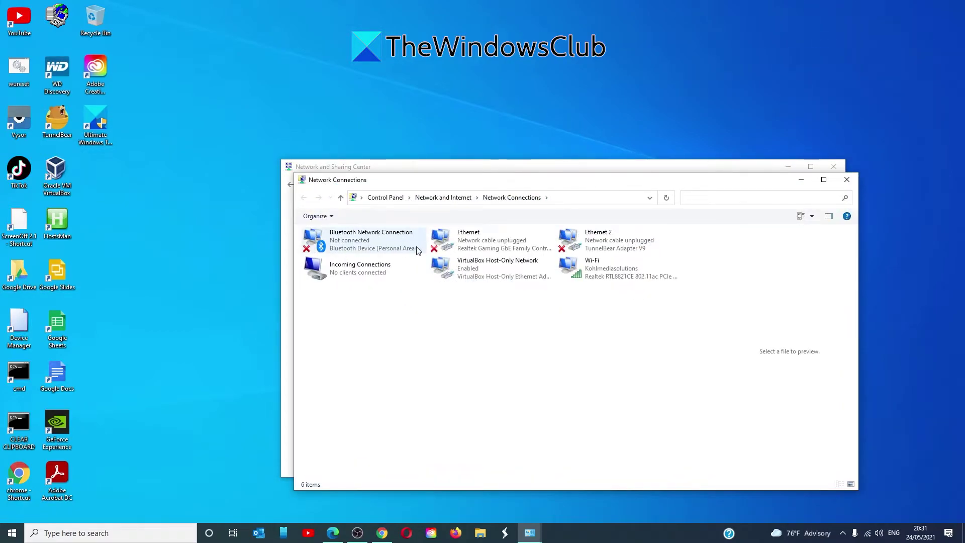
# Uncheck Internet Protocol Version 6 (TCP/IPv6) in Ethernet Properties, save, and reopen the properties
pyautogui.rightClick(477, 242)
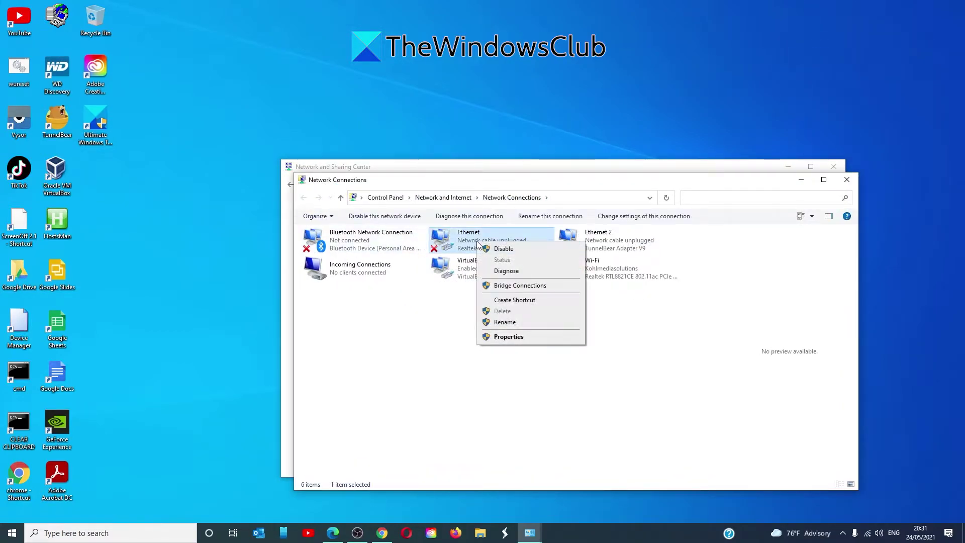
pyautogui.click(496, 342)
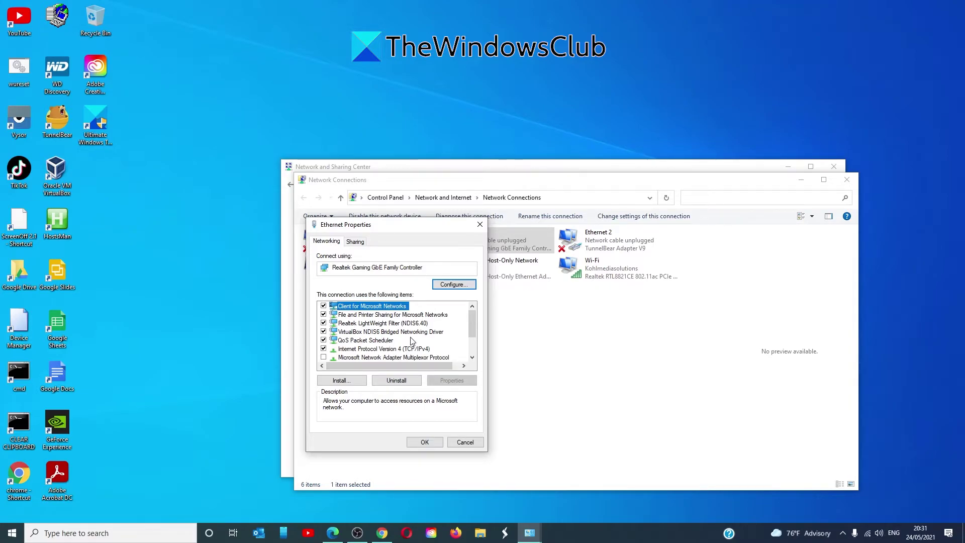
pyautogui.scroll(-1, 411, 341)
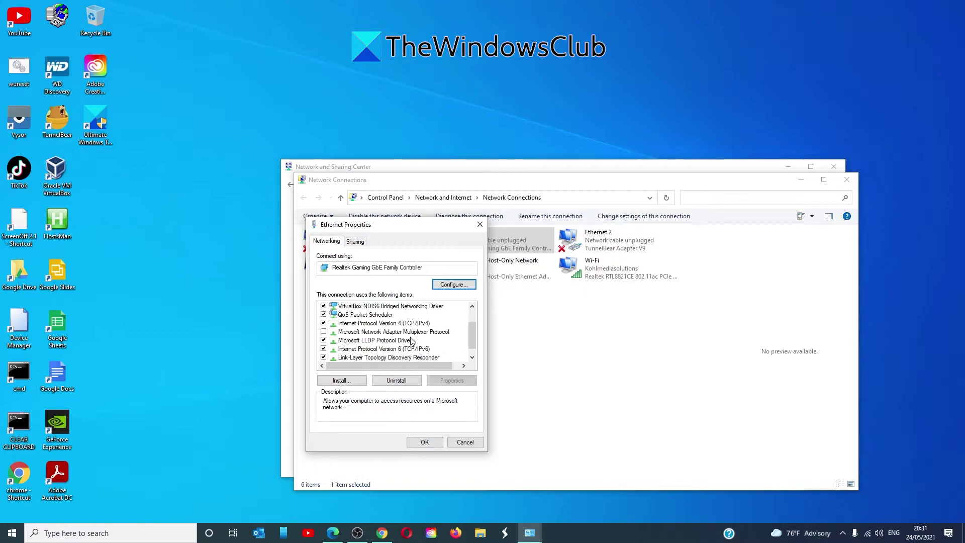
pyautogui.click(324, 349)
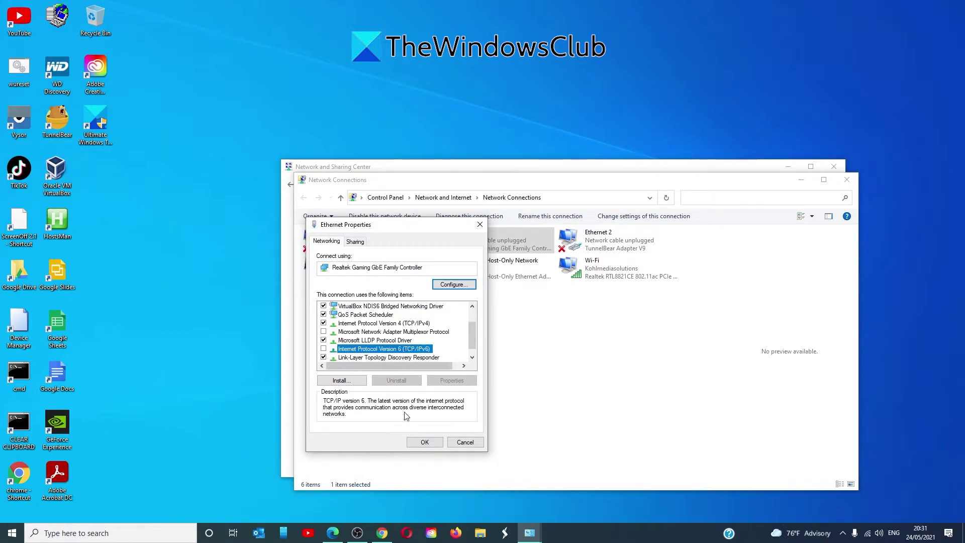
pyautogui.click(425, 442)
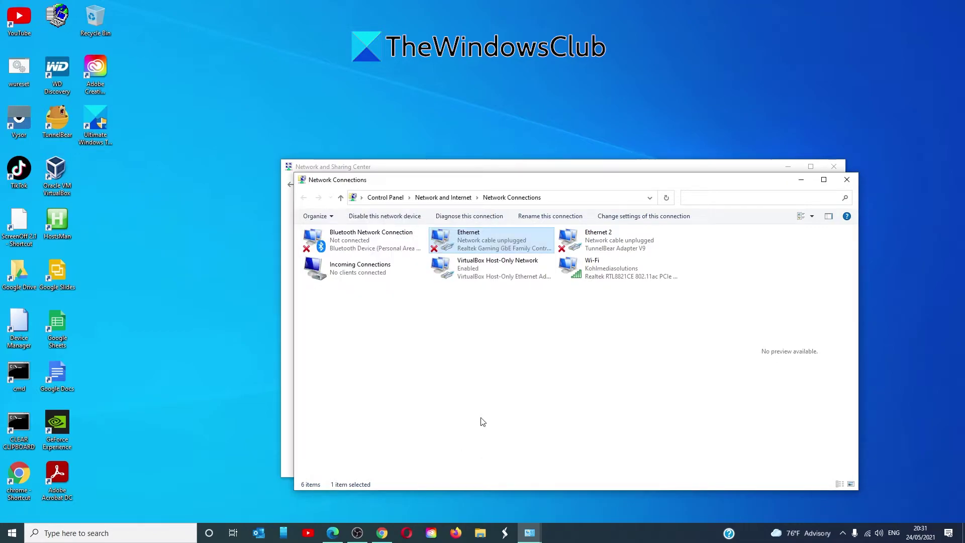
pyautogui.rightClick(480, 242)
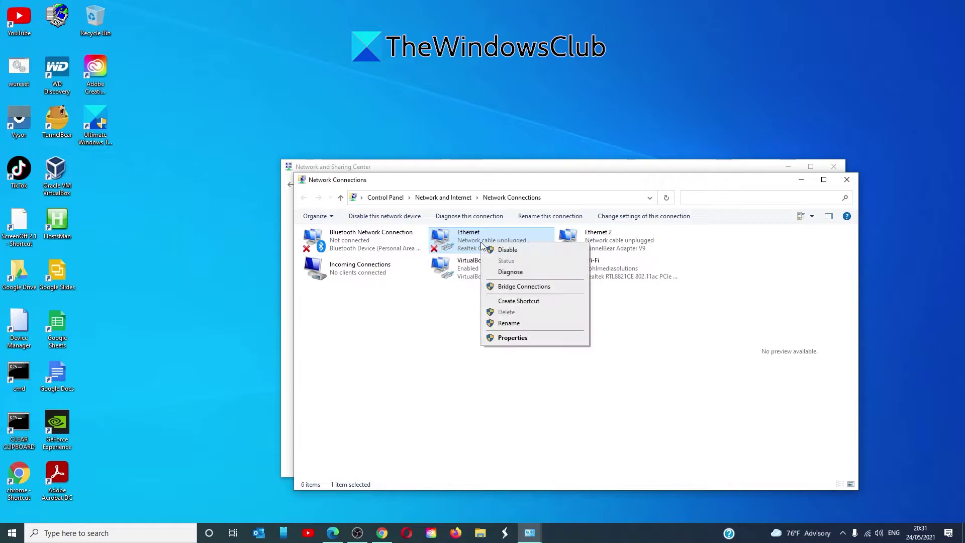
pyautogui.click(507, 340)
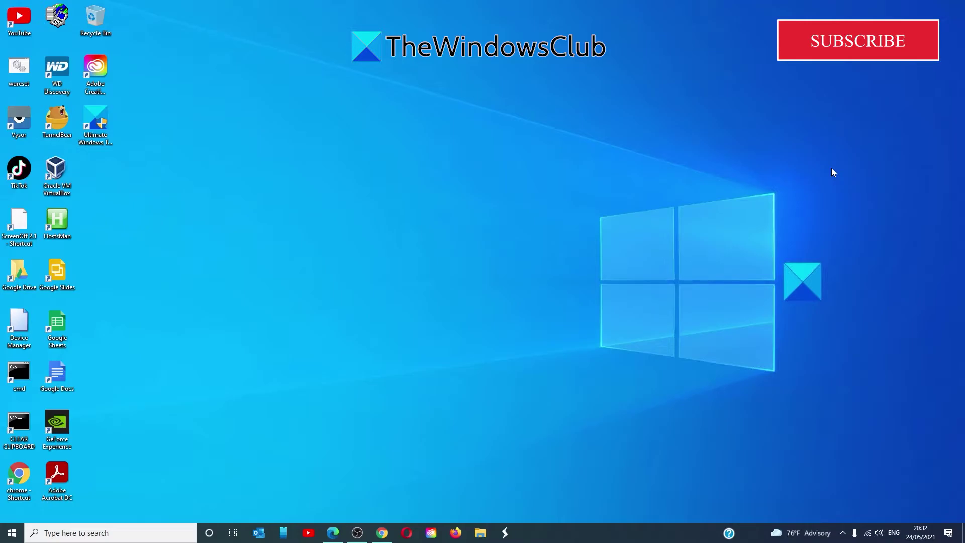
# Auto-search for an updated VirtualBox Host-Only Ethernet Adapter driver; the best driver is already installed
pyautogui.rightClick(12, 533)
pyautogui.click(52, 319)
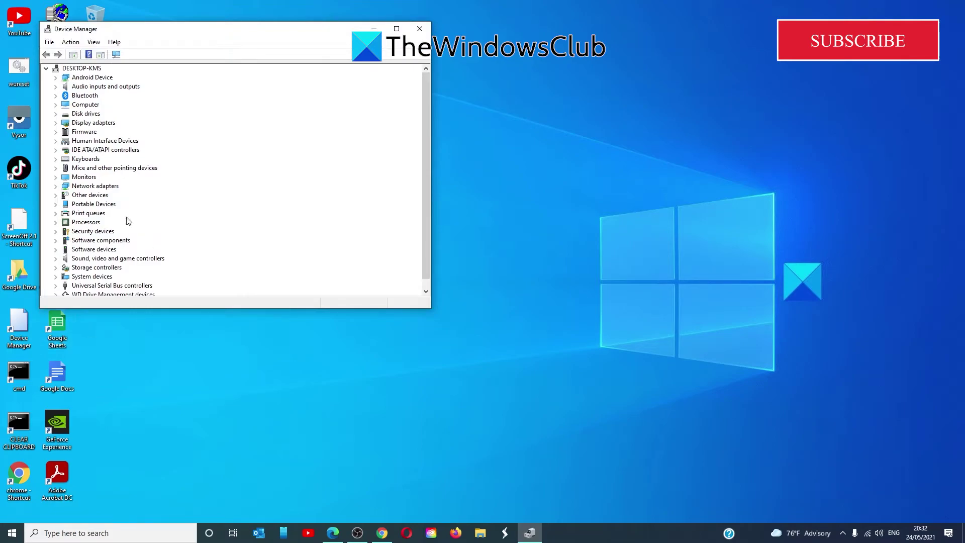
pyautogui.click(55, 186)
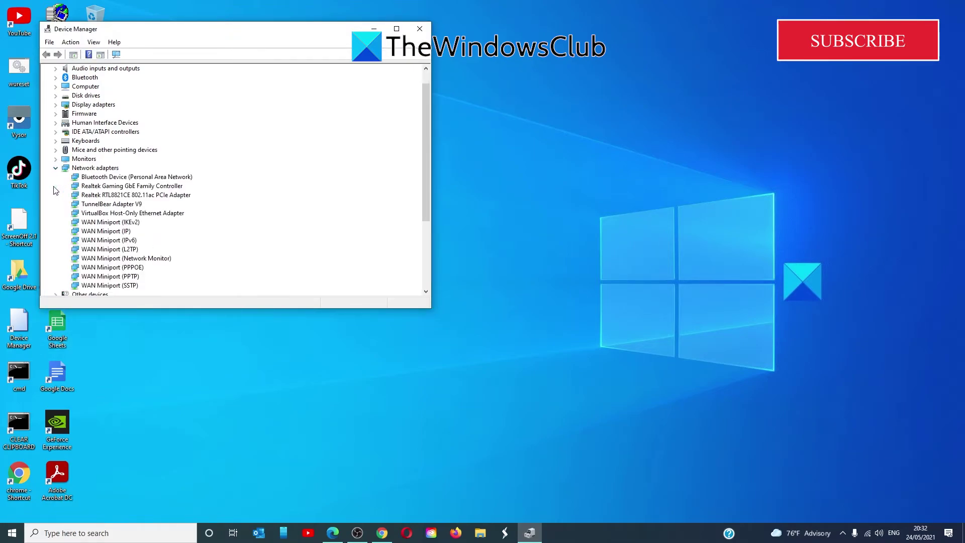
pyautogui.rightClick(167, 215)
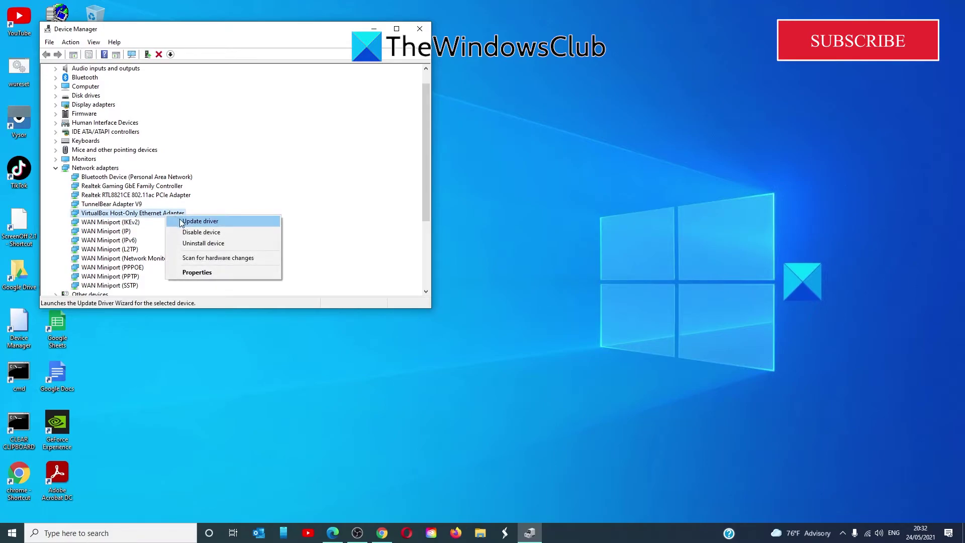
pyautogui.click(200, 221)
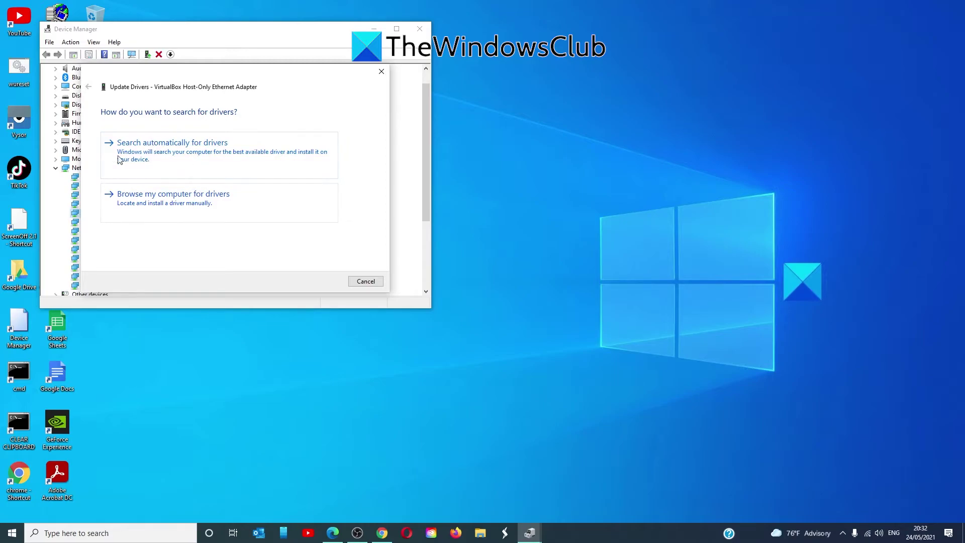
pyautogui.click(197, 159)
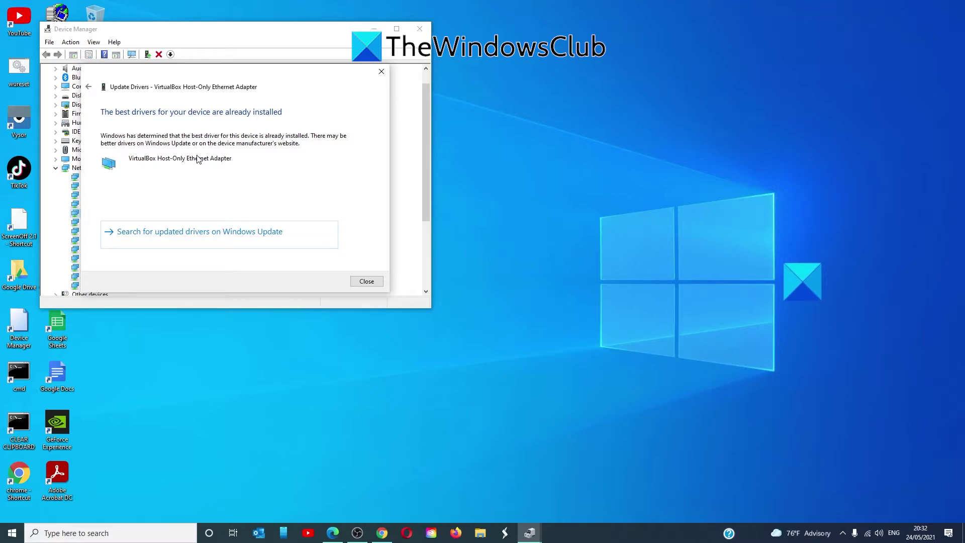
pyautogui.click(366, 281)
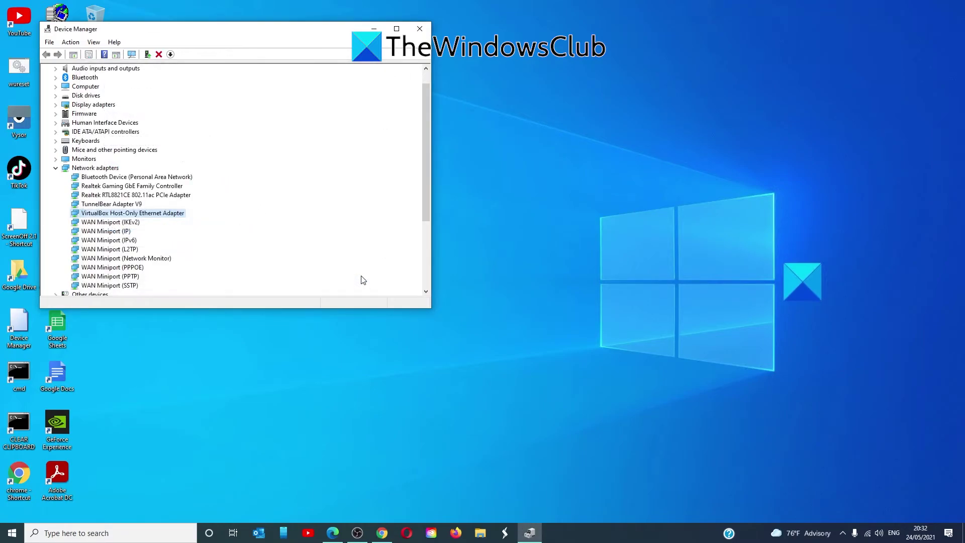
pyautogui.click(420, 30)
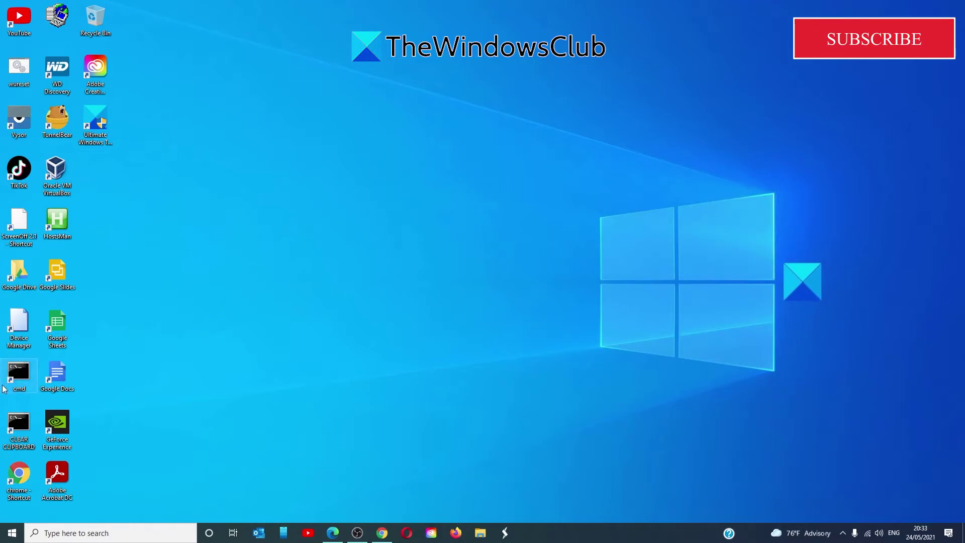
# Open Control Panel's Network Connections list through Network and Sharing Center
pyautogui.click(104, 533)
pyautogui.click(88, 347)
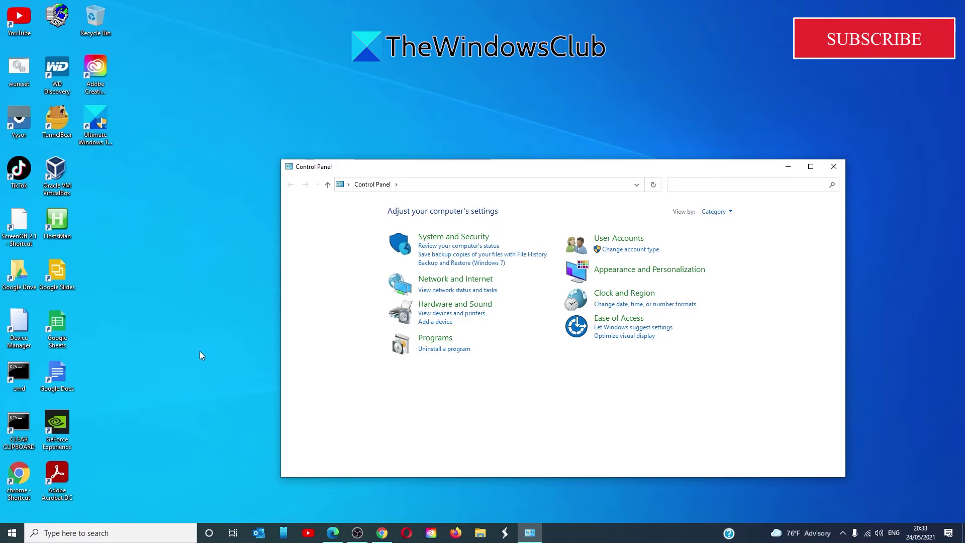
pyautogui.click(445, 285)
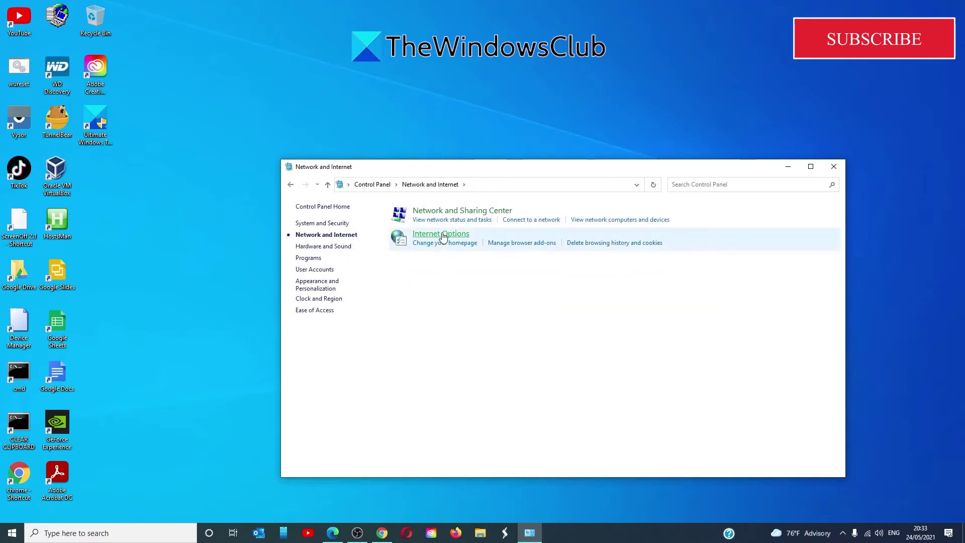
pyautogui.click(445, 215)
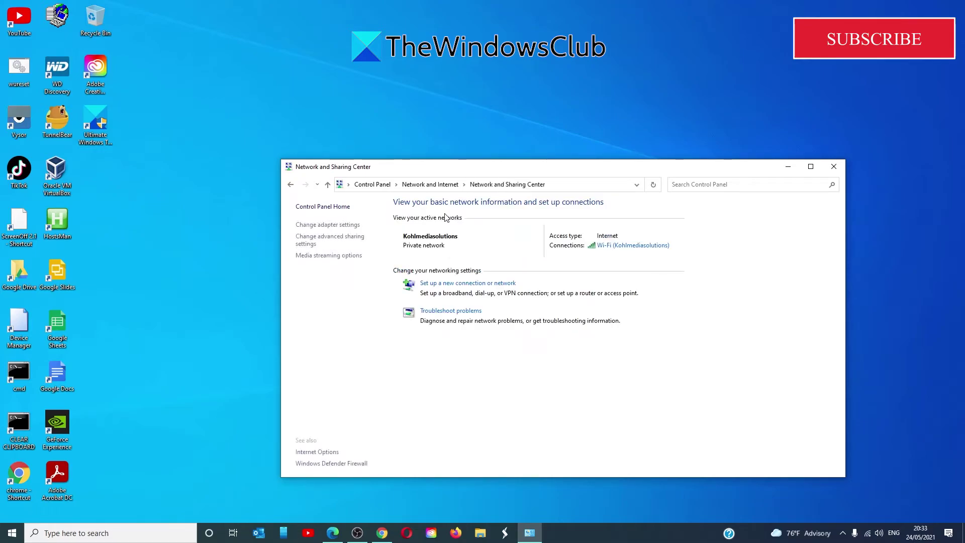
pyautogui.click(347, 227)
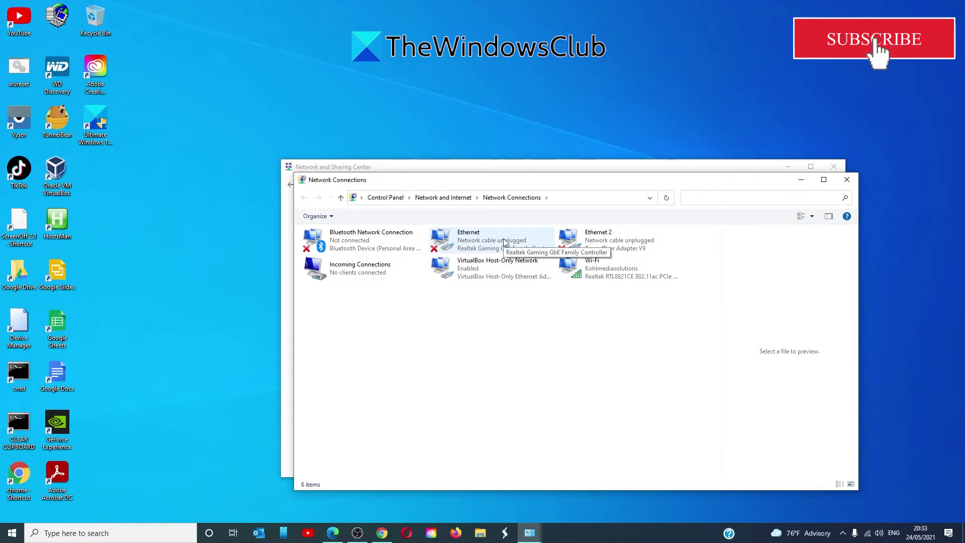
# Open the Ethernet connection's Internet Protocol Version 4 (TCP/IPv4) properties
pyautogui.rightClick(504, 242)
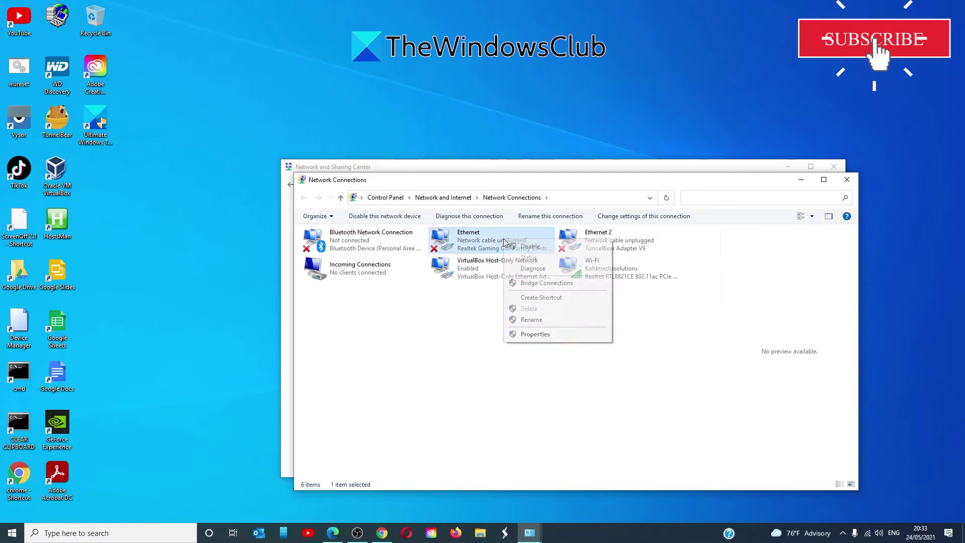
pyautogui.click(535, 334)
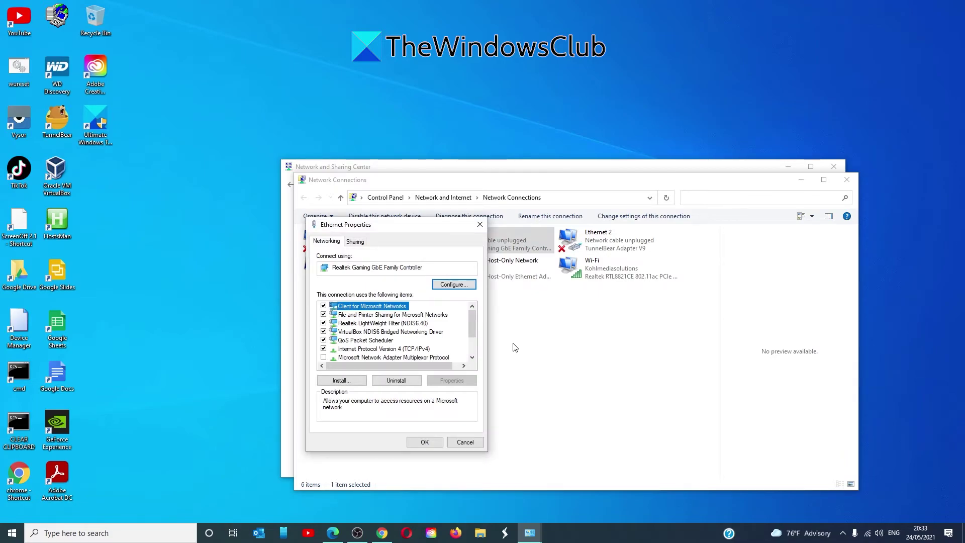
pyautogui.doubleClick(385, 350)
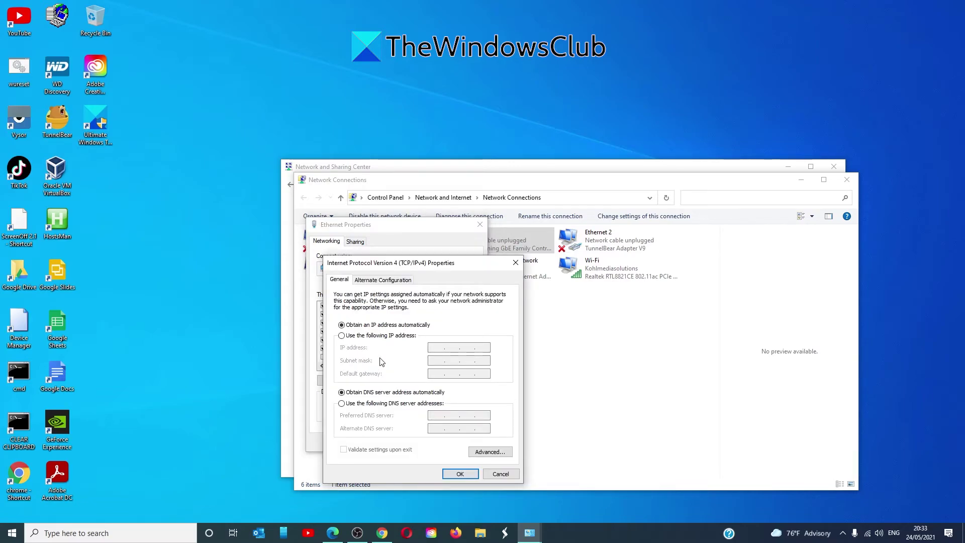
# Set Ethernet's IPv4 DNS servers manually to 8.8.8.8 and 8.8.84.8, save, and close Network Connections
pyautogui.click(341, 404)
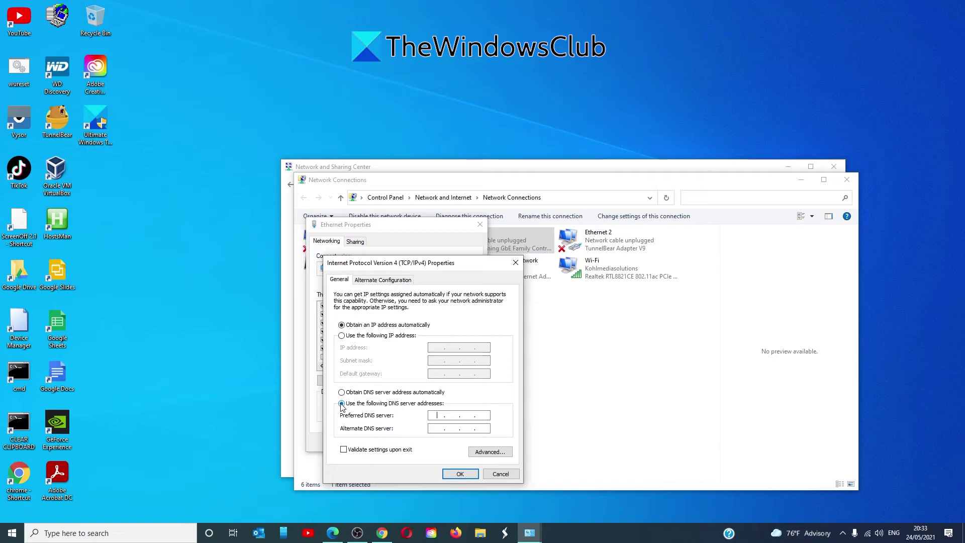
pyautogui.write('8.8.8.8')
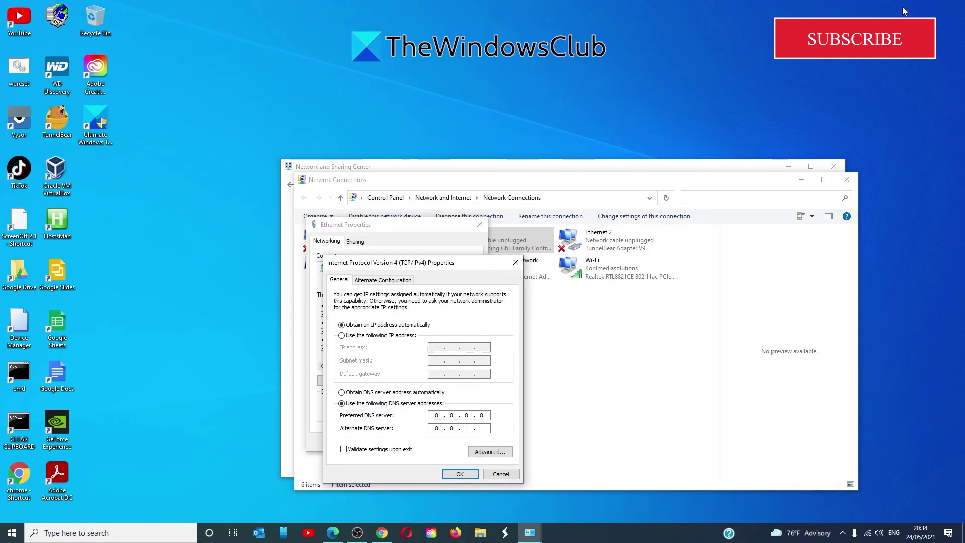
pyautogui.write('8.8.84')
pyautogui.click(464, 475)
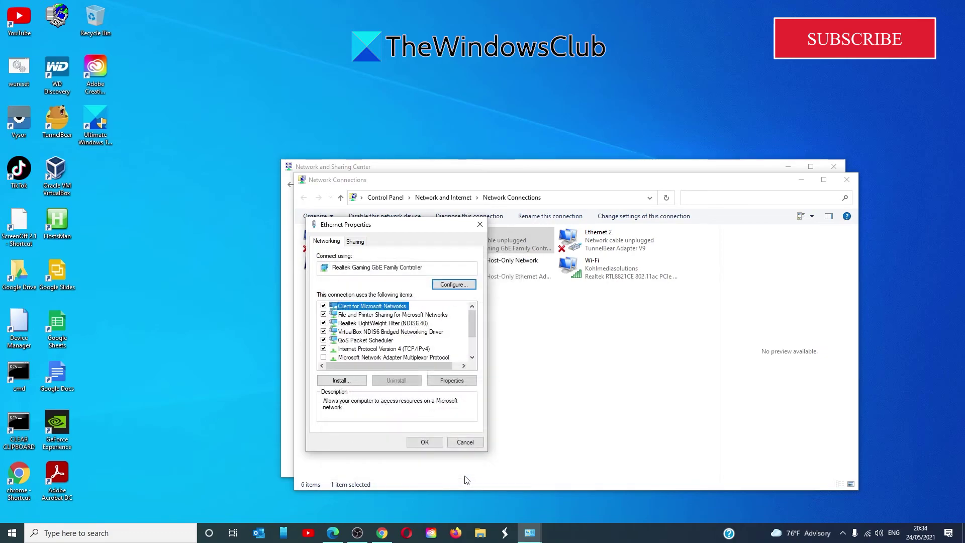
pyautogui.click(429, 442)
pyautogui.click(846, 179)
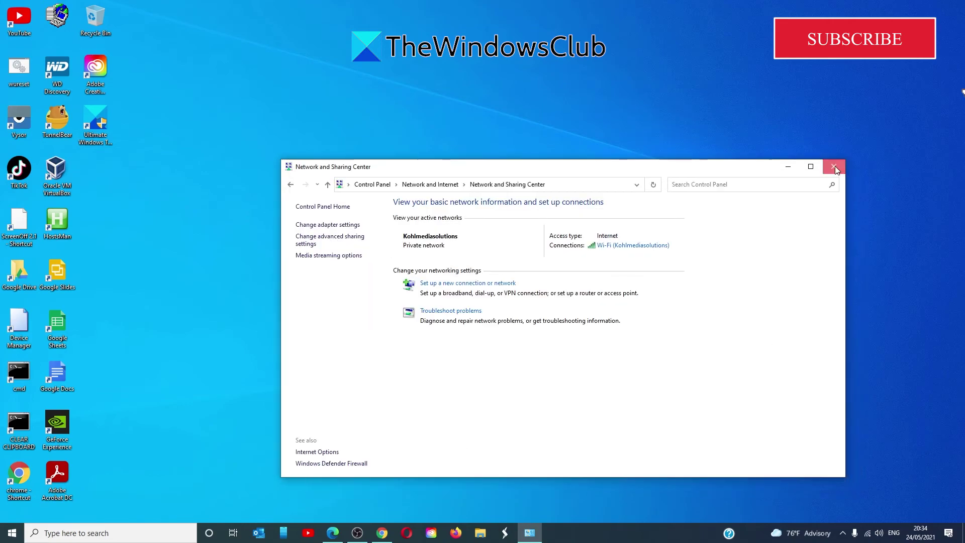
# Close Network and Sharing Center and scroll up TheWindowsClub's YouTube Videos page to newer uploads
pyautogui.click(833, 166)
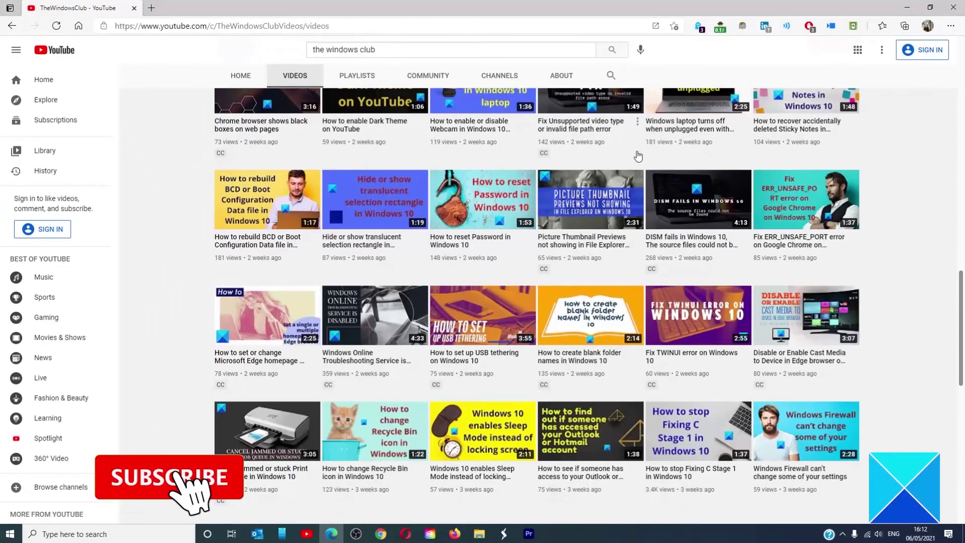
pyautogui.scroll(9, 638, 156)
pyautogui.scroll(10, 637, 155)
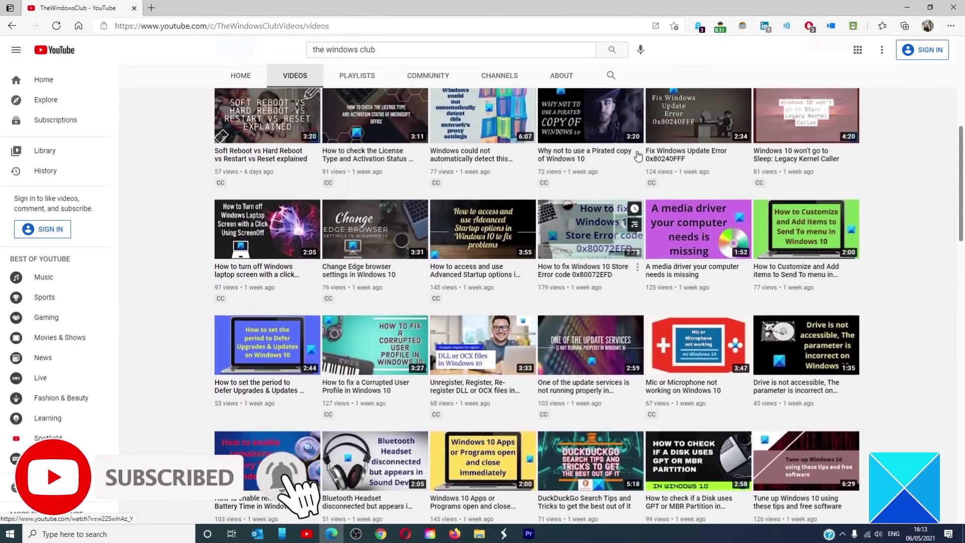